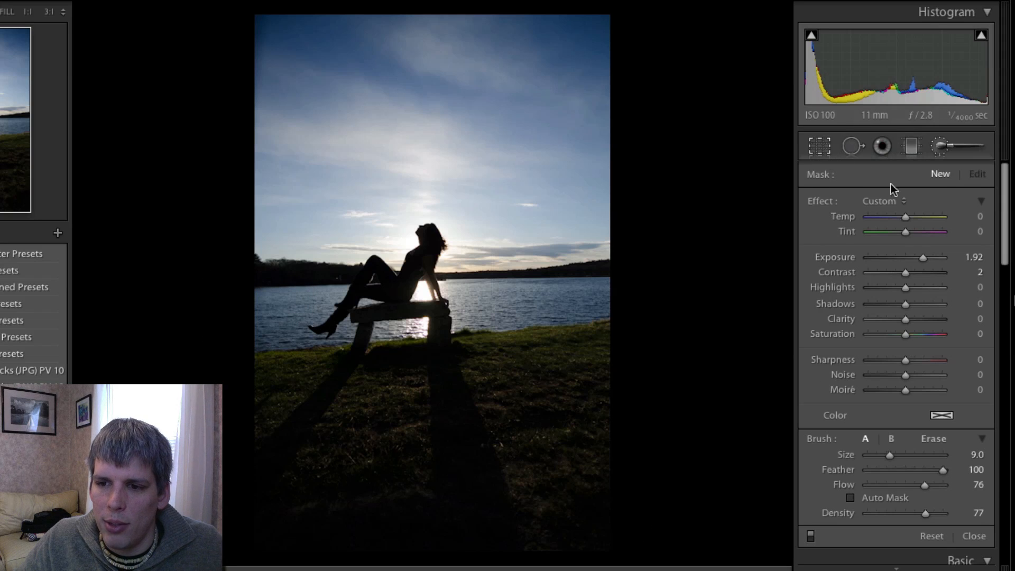
- Crop the photo to a 1 x 1 square framing the silhouette, bench and lakeshore, and apply the crop
key(r)
click(930, 202)
click(942, 221)
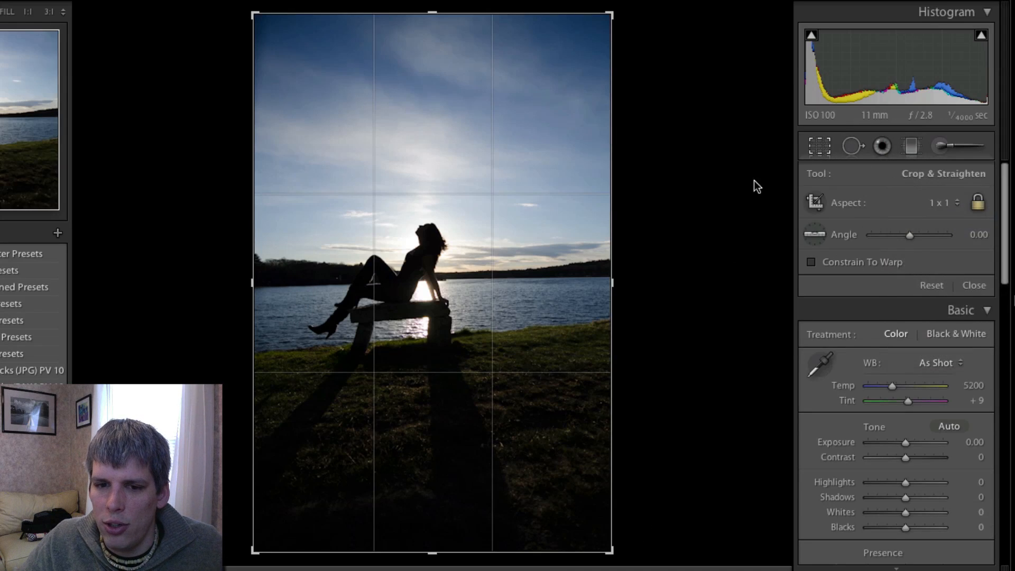
drag(415, 268, 425, 217)
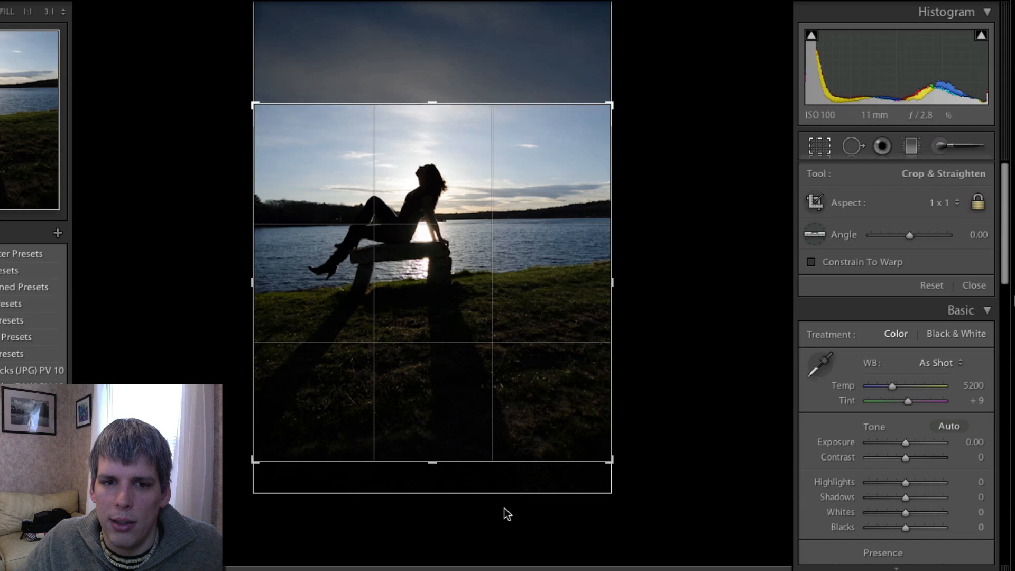
double_click(465, 244)
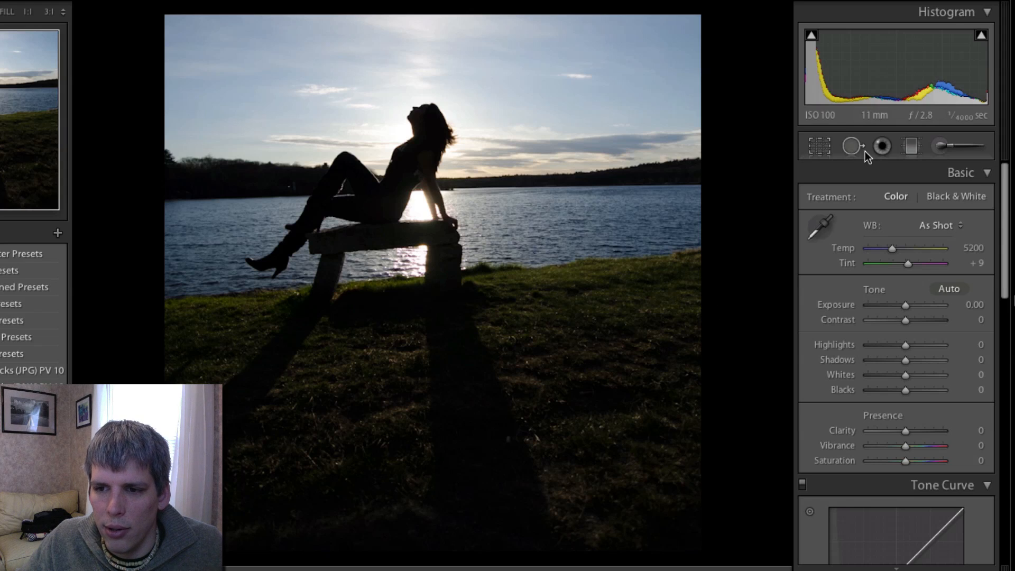
- Open the adjustment brush and paint more 1.92-exposure strokes over the grass and shadows near the bench
click(880, 140)
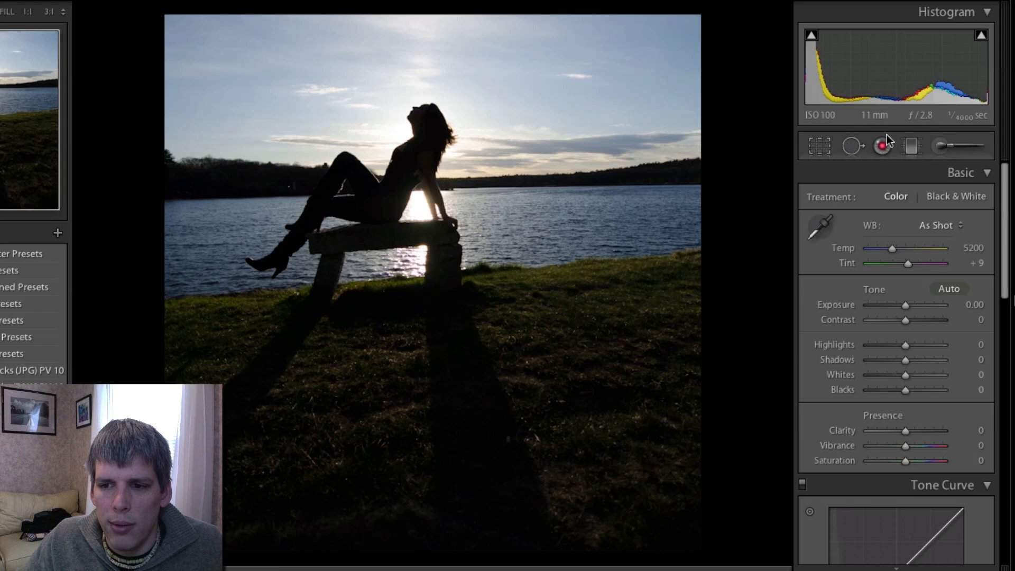
click(974, 142)
scroll(629, 253, up, 5)
scroll(505, 215, down, 1)
mouse_move(492, 215)
mouse_down()
mouse_move(677, 204)
mouse_move(506, 250)
mouse_move(735, 224)
mouse_move(609, 265)
mouse_move(517, 274)
mouse_move(498, 292)
mouse_move(571, 317)
mouse_move(689, 301)
mouse_move(540, 368)
mouse_move(510, 348)
mouse_move(557, 337)
mouse_move(649, 380)
mouse_move(551, 403)
mouse_move(664, 383)
mouse_move(556, 470)
mouse_move(679, 423)
mouse_move(619, 519)
mouse_move(637, 519)
mouse_move(610, 539)
mouse_move(678, 390)
mouse_move(695, 233)
mouse_move(713, 468)
mouse_move(672, 535)
mouse_move(622, 537)
mouse_move(659, 552)
mouse_move(653, 509)
mouse_move(589, 499)
mouse_move(478, 301)
mouse_move(555, 533)
mouse_up()
mouse_move(403, 329)
mouse_down()
mouse_move(395, 528)
mouse_move(406, 315)
mouse_move(381, 455)
mouse_move(359, 504)
mouse_move(385, 329)
mouse_move(356, 338)
mouse_move(290, 507)
mouse_move(284, 496)
mouse_move(370, 336)
mouse_move(295, 437)
mouse_move(232, 492)
mouse_move(368, 294)
mouse_move(207, 521)
mouse_move(348, 374)
mouse_move(360, 315)
mouse_move(408, 290)
mouse_move(407, 535)
mouse_move(236, 520)
mouse_move(244, 335)
mouse_move(277, 298)
mouse_move(168, 397)
mouse_move(199, 331)
mouse_move(174, 324)
mouse_move(157, 374)
mouse_move(198, 352)
mouse_move(152, 391)
mouse_move(245, 304)
mouse_move(284, 295)
mouse_move(205, 366)
mouse_move(221, 348)
mouse_move(182, 313)
mouse_move(206, 314)
mouse_move(192, 258)
mouse_move(224, 247)
mouse_move(220, 283)
mouse_up()
mouse_move(185, 221)
mouse_down()
mouse_move(139, 283)
mouse_move(264, 206)
mouse_move(259, 227)
mouse_move(172, 288)
mouse_move(243, 299)
mouse_up()
- Resize the brush smaller and paint additional strokes along the bench and the figure's legs
key(bracketright)
key(bracketleft)
key(bracketleft)
key(bracketleft)
key(bracketleft)
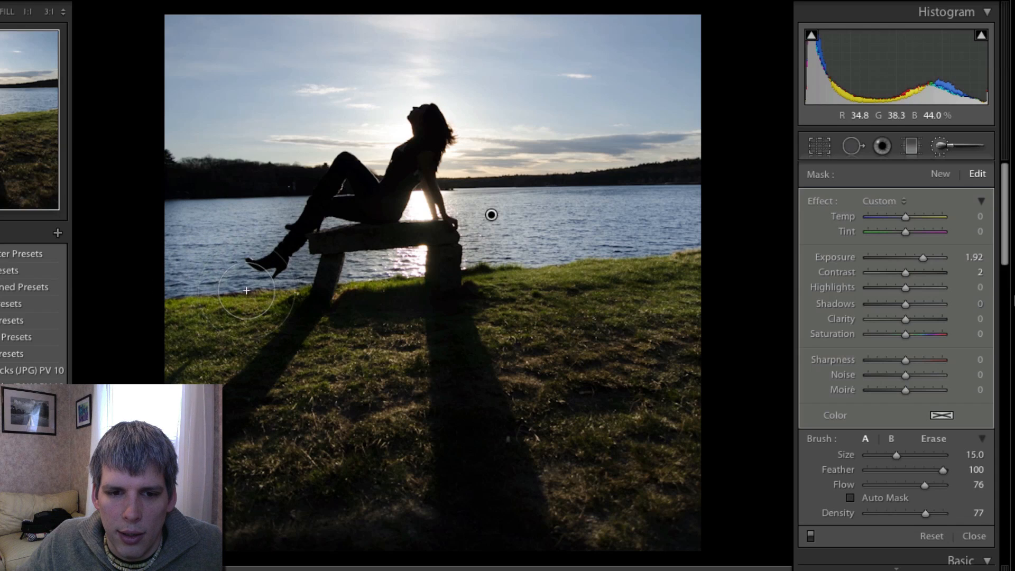
mouse_move(267, 282)
mouse_down()
mouse_move(289, 284)
mouse_move(308, 260)
mouse_move(292, 264)
mouse_move(292, 284)
mouse_move(308, 260)
mouse_move(288, 301)
mouse_up()
mouse_move(382, 283)
mouse_down()
mouse_move(361, 268)
mouse_move(400, 266)
mouse_move(349, 264)
mouse_move(332, 229)
mouse_move(343, 224)
mouse_up()
scroll(331, 228, down, 6)
scroll(332, 227, up, 1)
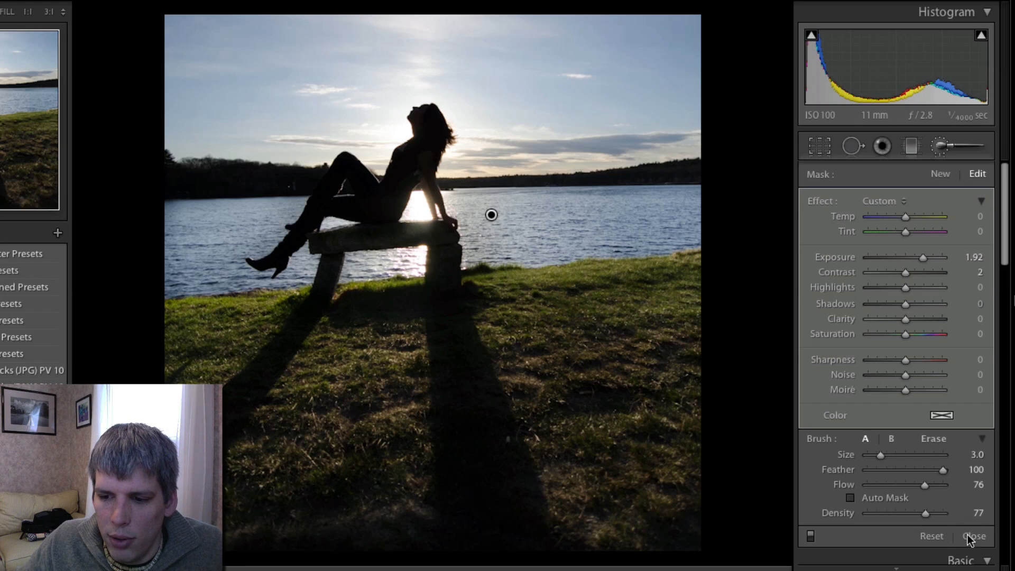
- Switch the brush to Erase with Auto Mask, a small size and flow set to 71
click(933, 438)
key(bracketleft)
key(bracketleft)
key(bracketleft)
key(bracketleft)
key(bracketleft)
key(bracketleft)
key(bracketleft)
key(bracketleft)
key(bracketleft)
key(bracketleft)
key(bracketleft)
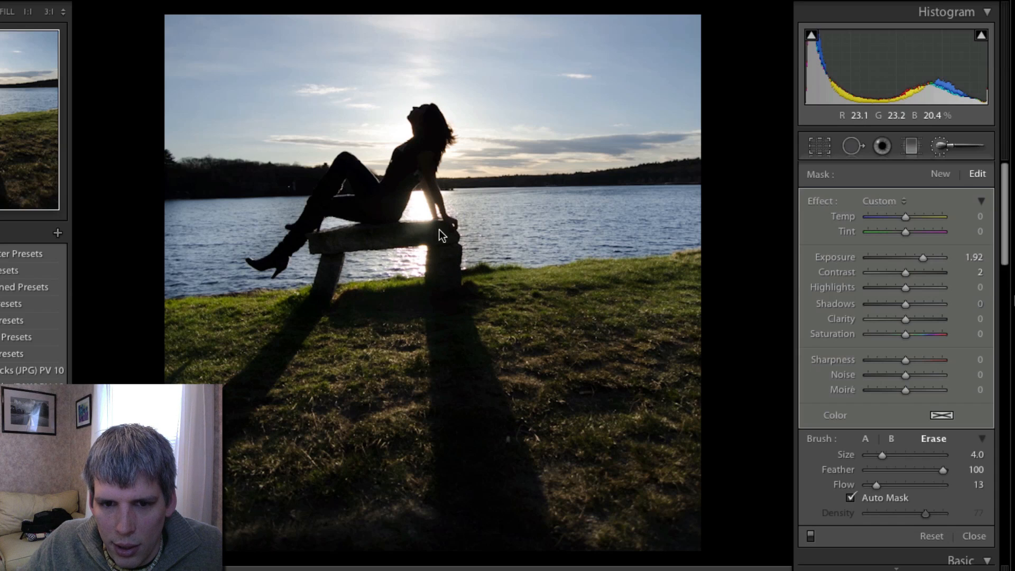
drag(877, 485, 920, 484)
key(bracketleft)
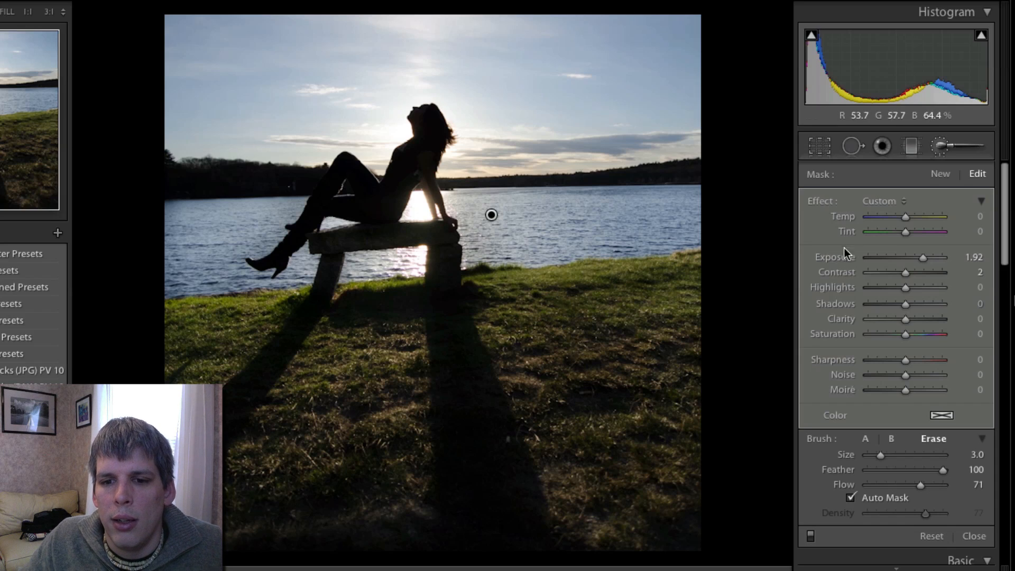
- Switch back to brush A, enlarge it to size 14, and close the adjustment brush
click(865, 438)
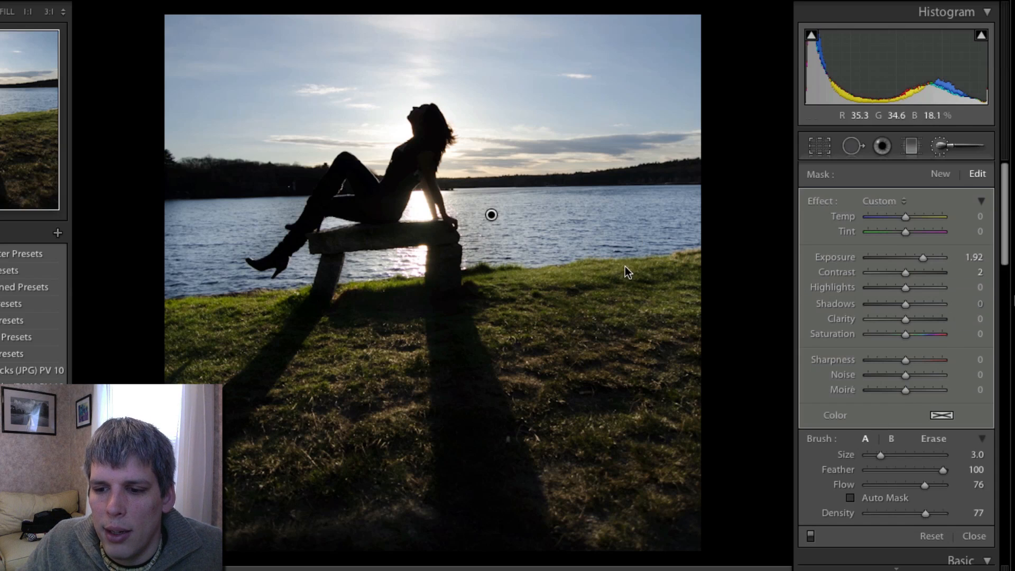
key(bracketright)
key(bracketright)
key(bracketright)
key(bracketright)
key(bracketright)
key(bracketright)
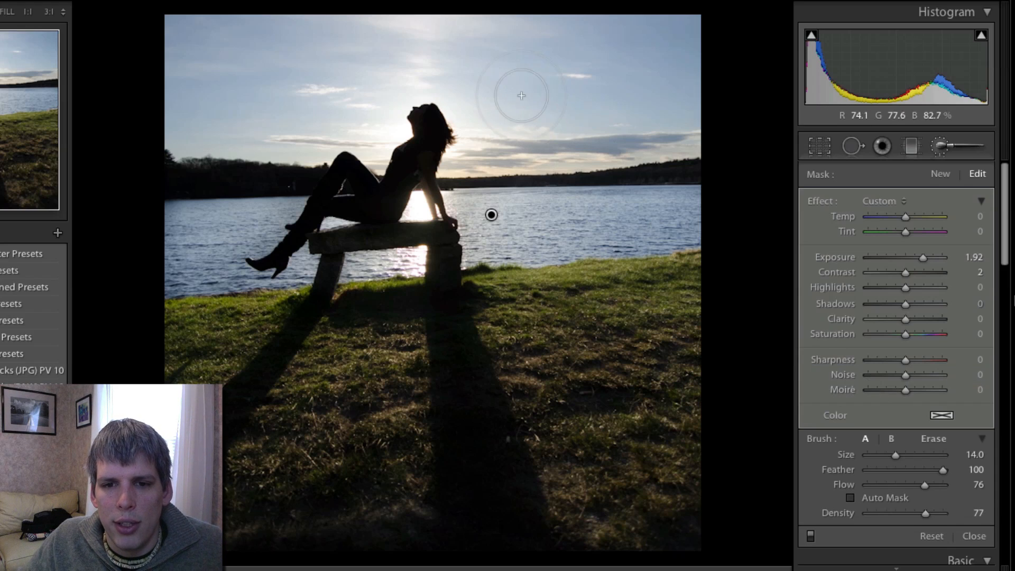
click(956, 146)
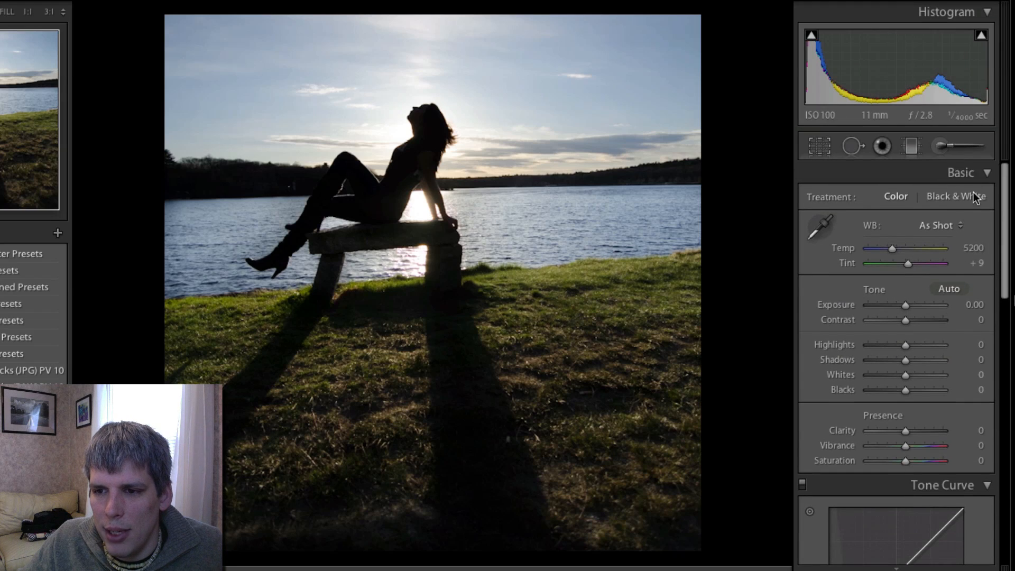
- Set Highlights to -71 and Contrast to +39 in the Basic panel
drag(899, 347, 872, 351)
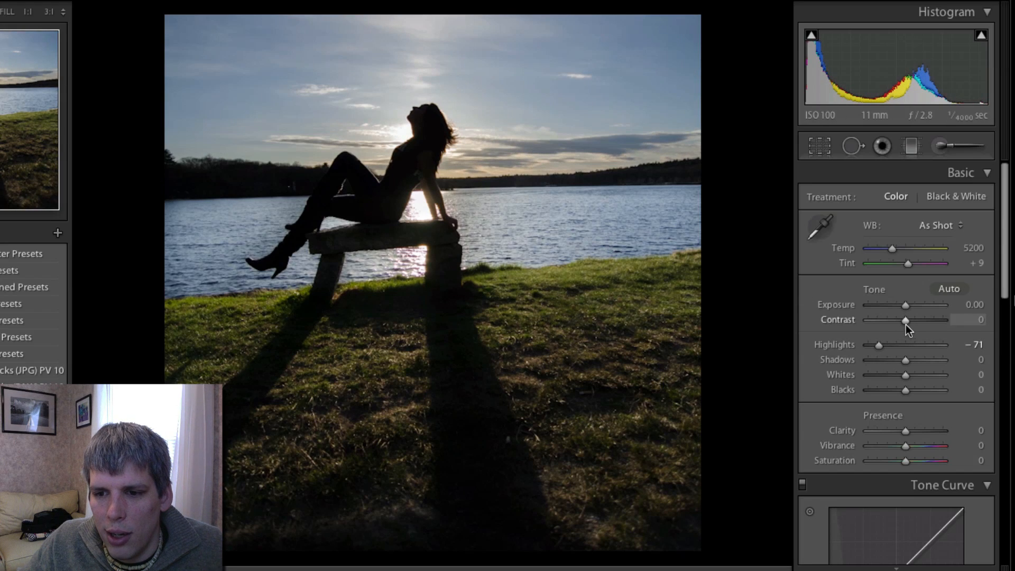
drag(905, 323, 918, 323)
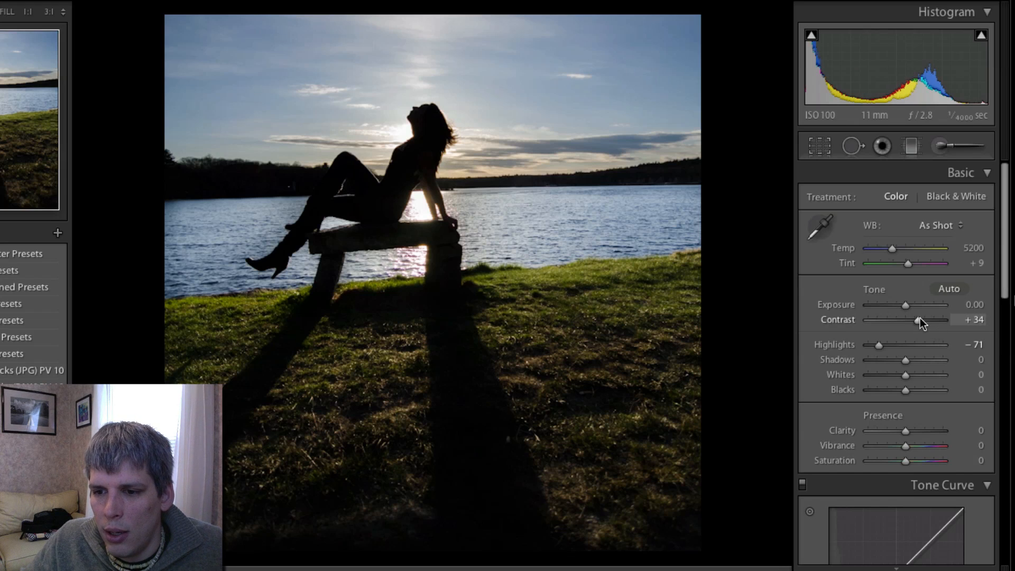
drag(919, 318, 921, 319)
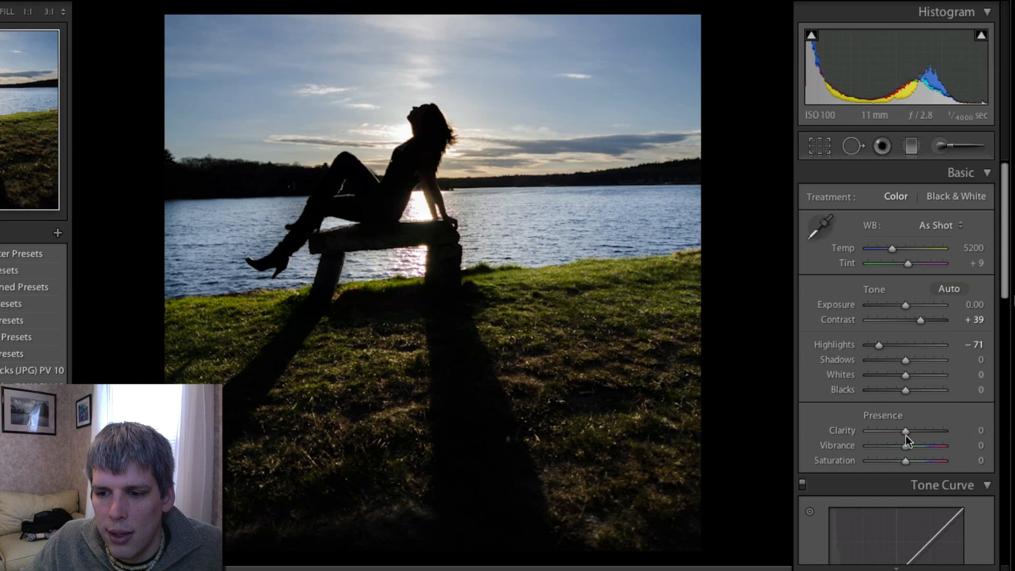
- Set Clarity to +12, Vibrance to +8 and Saturation to -8
drag(905, 435, 908, 433)
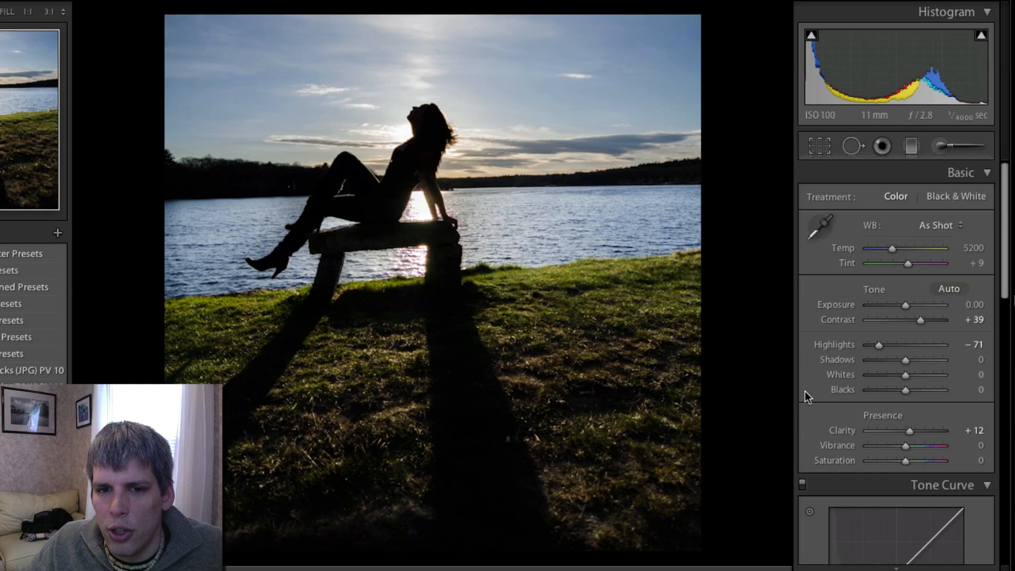
drag(906, 445, 908, 445)
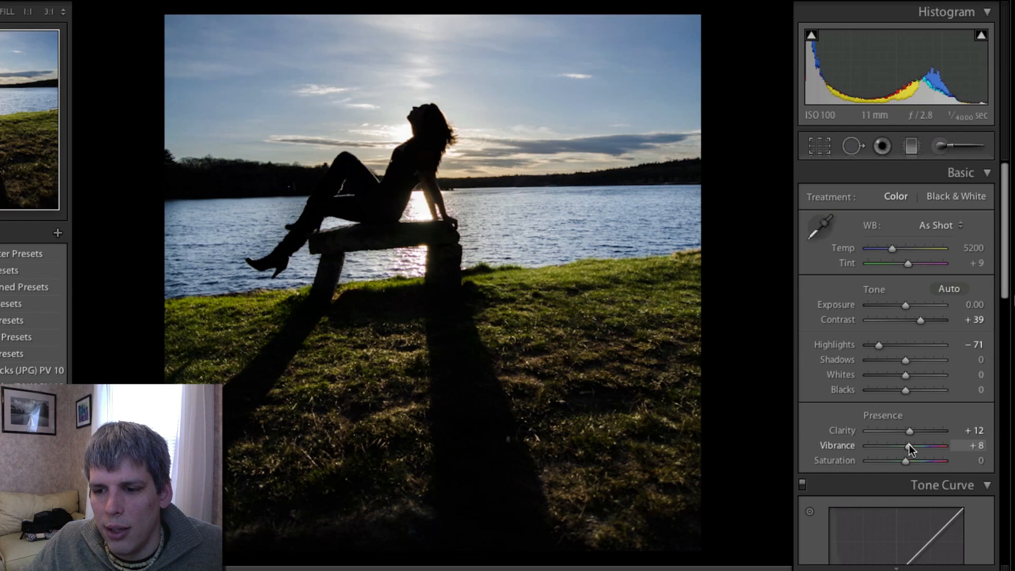
drag(905, 460, 905, 463)
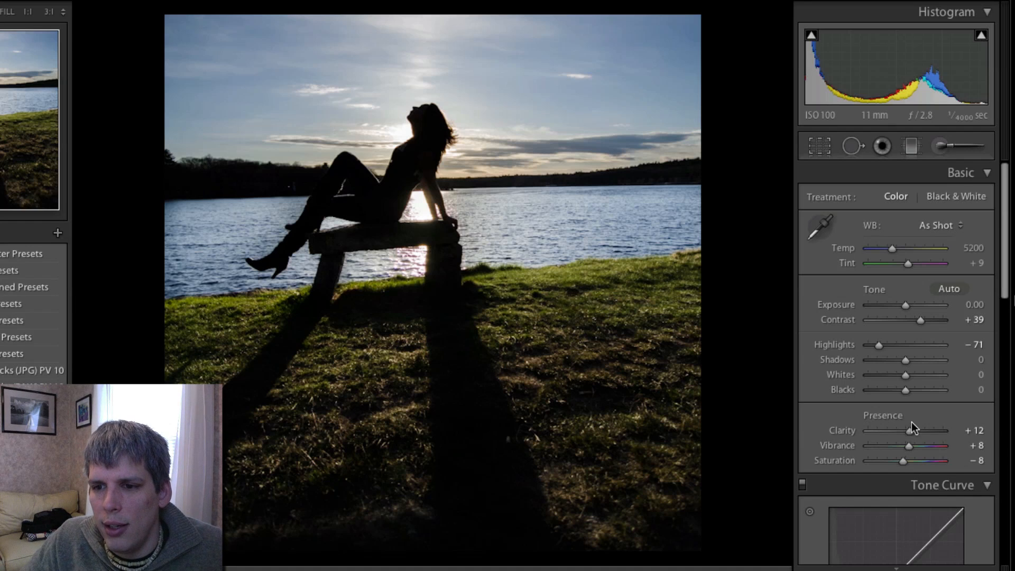
- Add a post-crop vignette with Amount -31, Midpoint 60 and Feather 71
scroll(930, 360, down, 10)
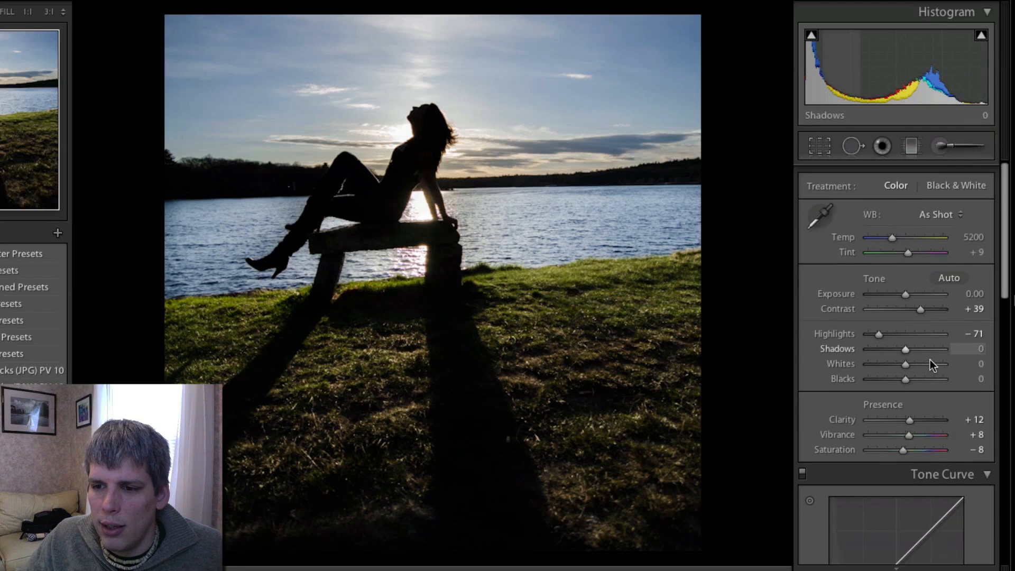
scroll(931, 359, down, 6)
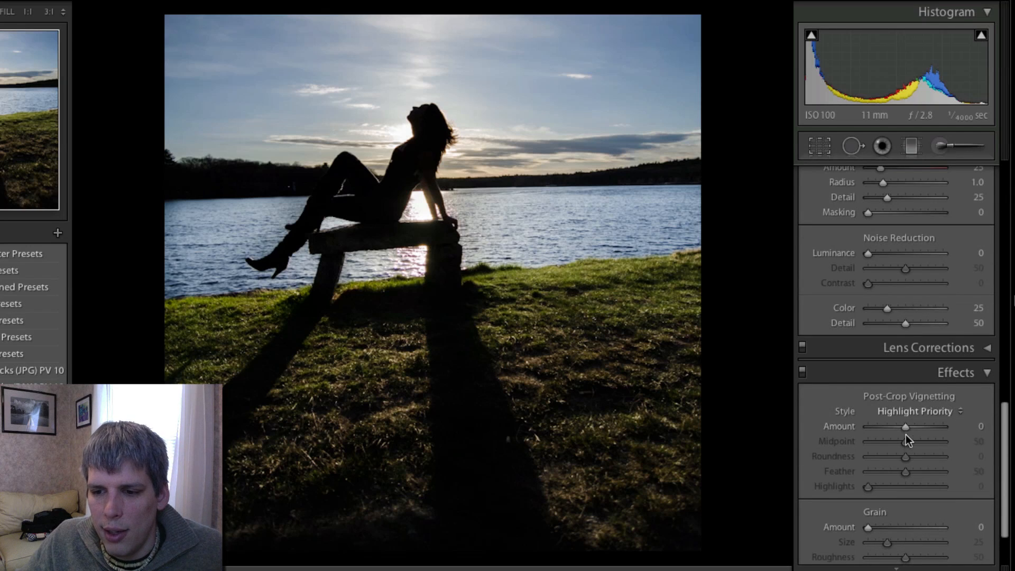
drag(906, 429, 896, 430)
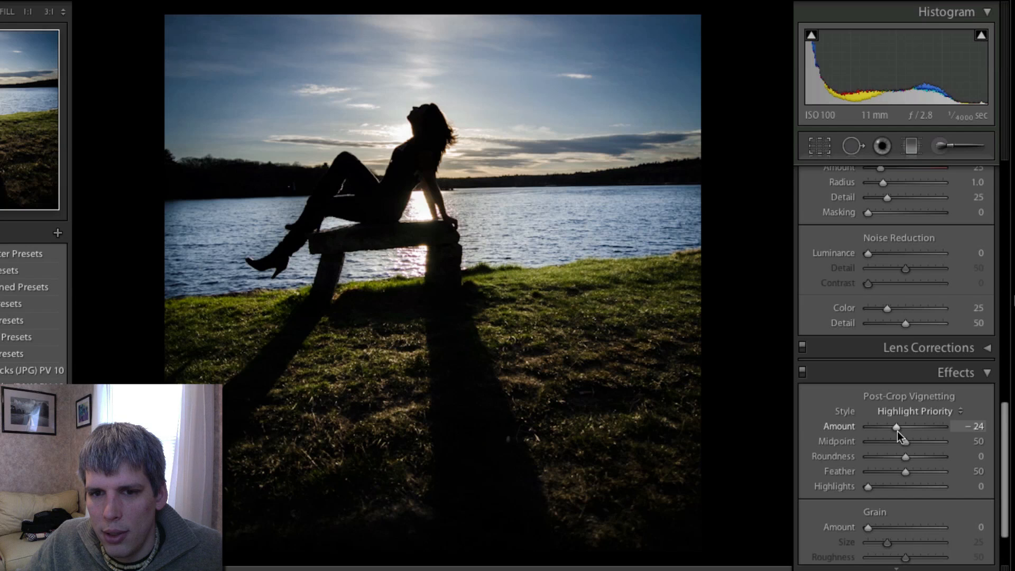
drag(909, 441, 923, 471)
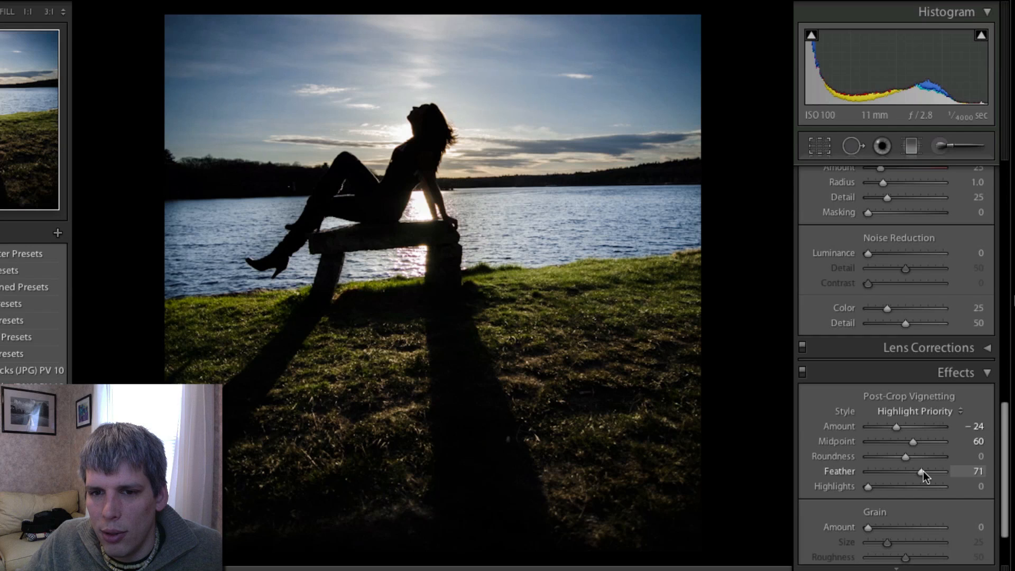
drag(896, 427, 893, 429)
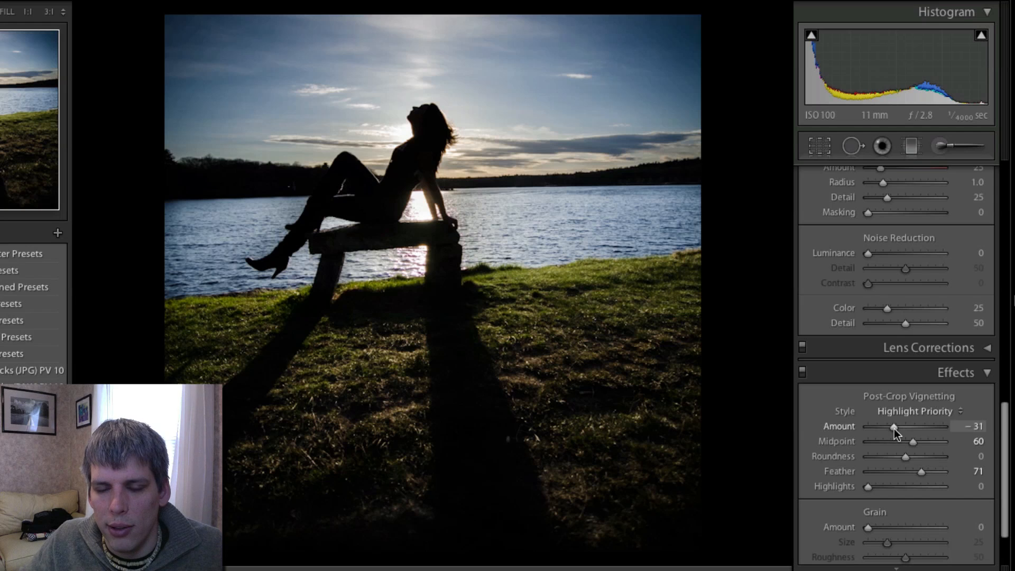
- Reopen the adjustment brush and inspect the existing exposure mask pin before closing it
scroll(962, 458, up, 10)
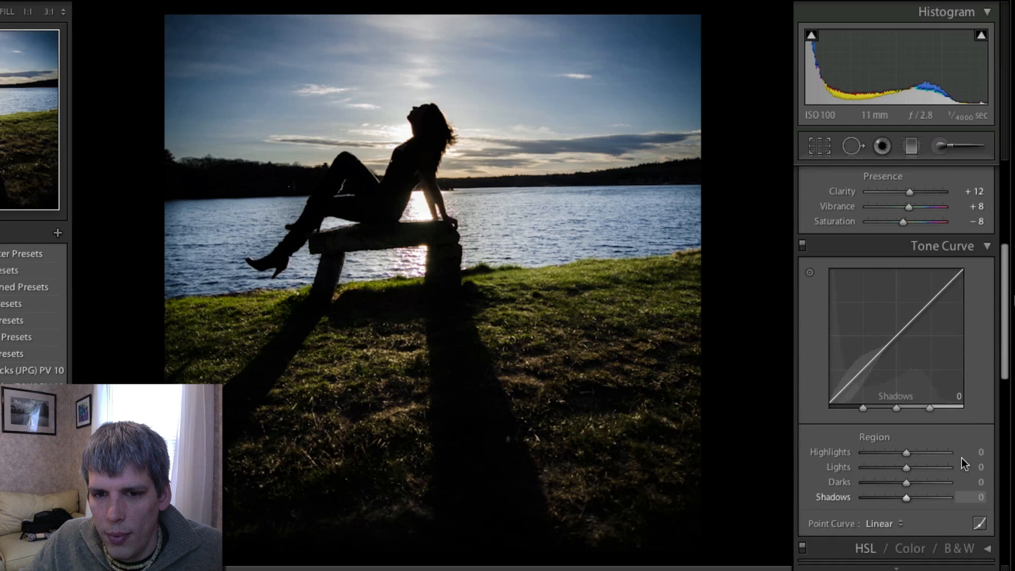
scroll(962, 458, up, 5)
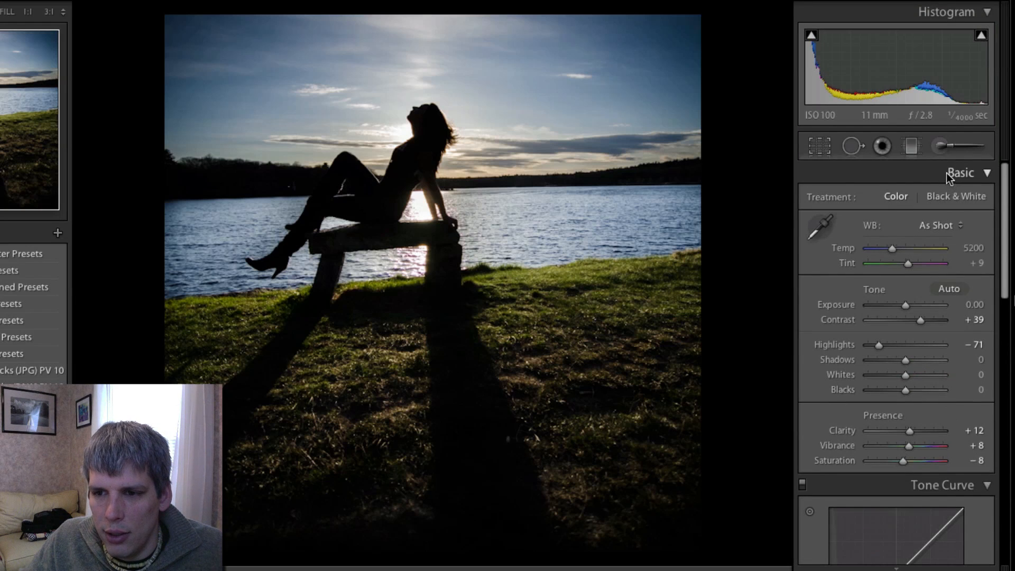
click(948, 145)
scroll(502, 219, down, 3)
click(492, 214)
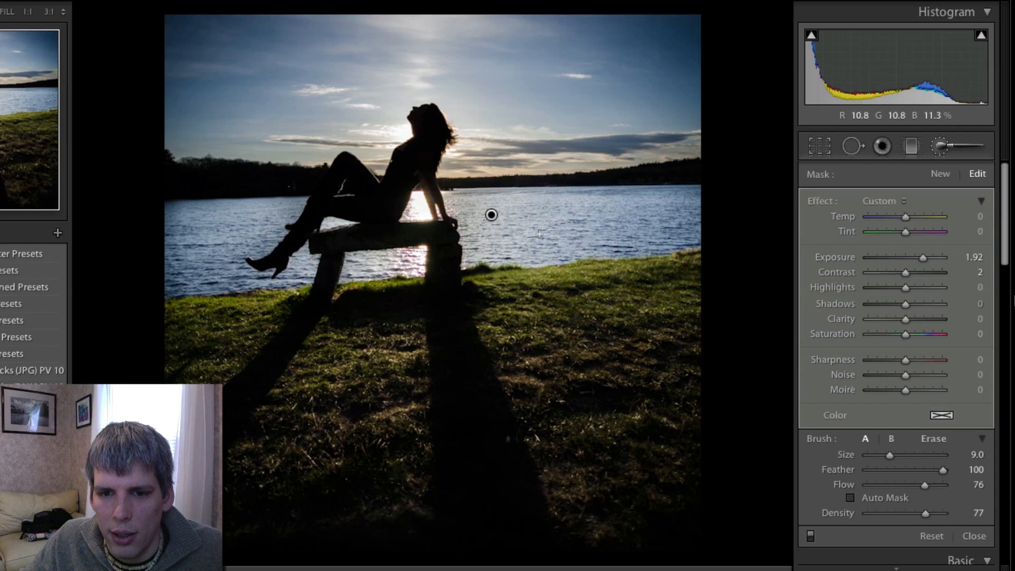
scroll(447, 228, down, 3)
scroll(468, 201, up, 3)
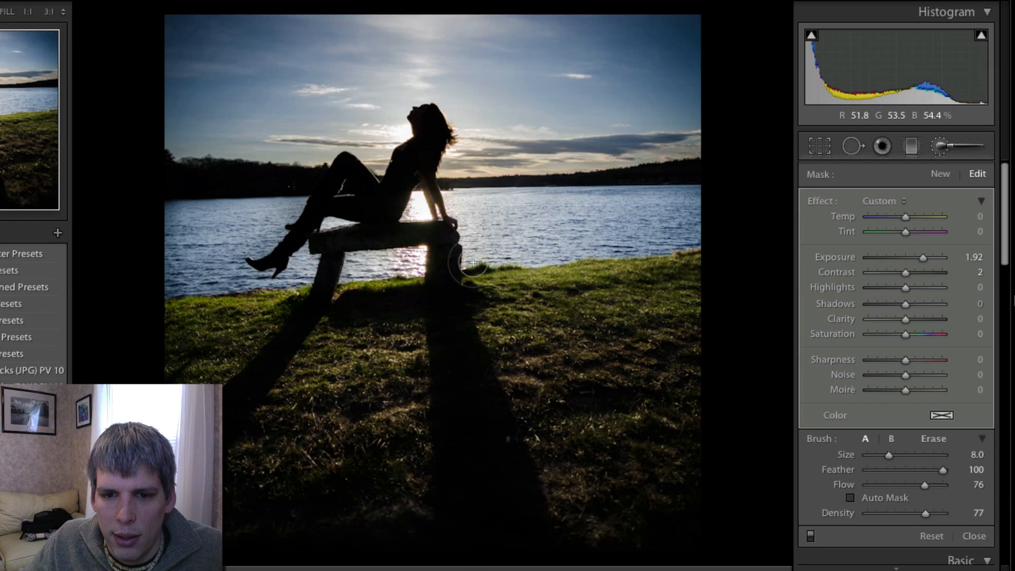
scroll(404, 259, down, 4)
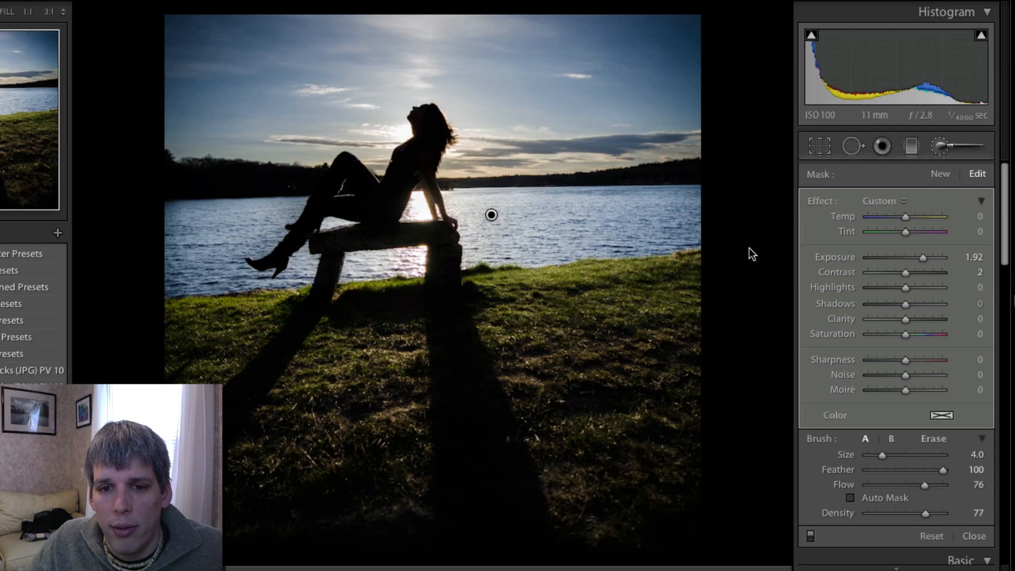
click(948, 152)
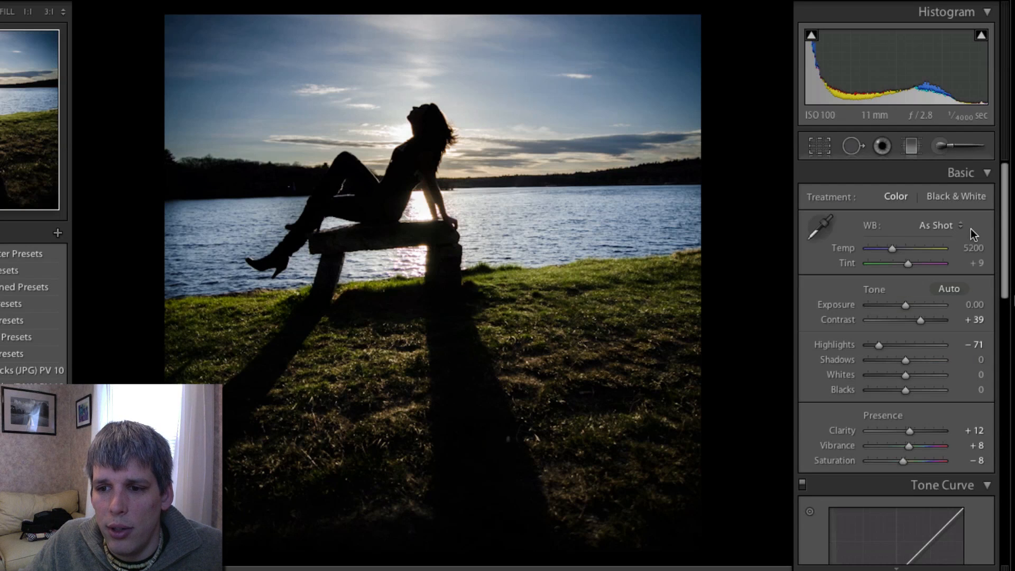
- Set the white balance to Auto and switch the treatment to Black & White
click(949, 228)
click(947, 235)
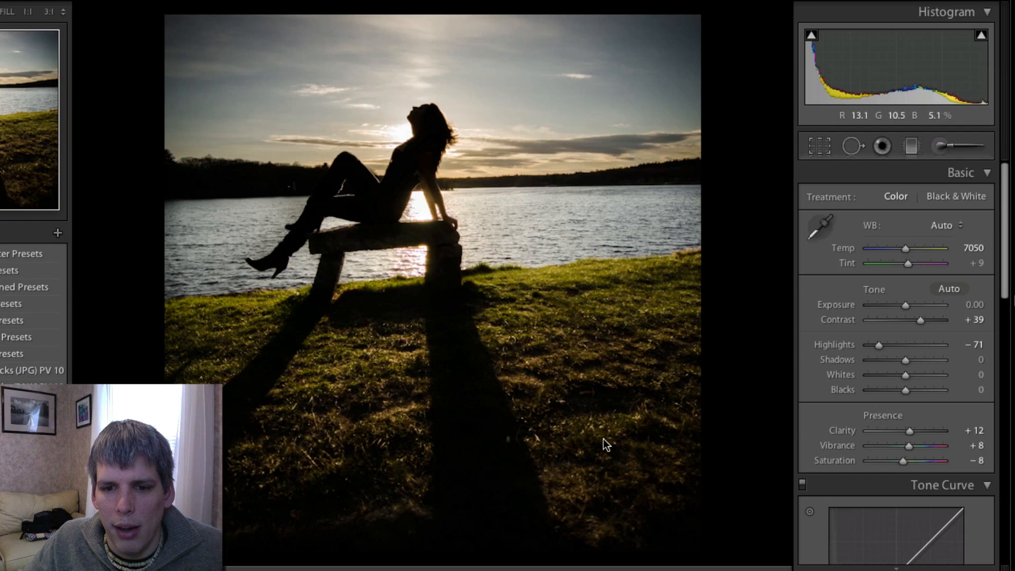
click(941, 195)
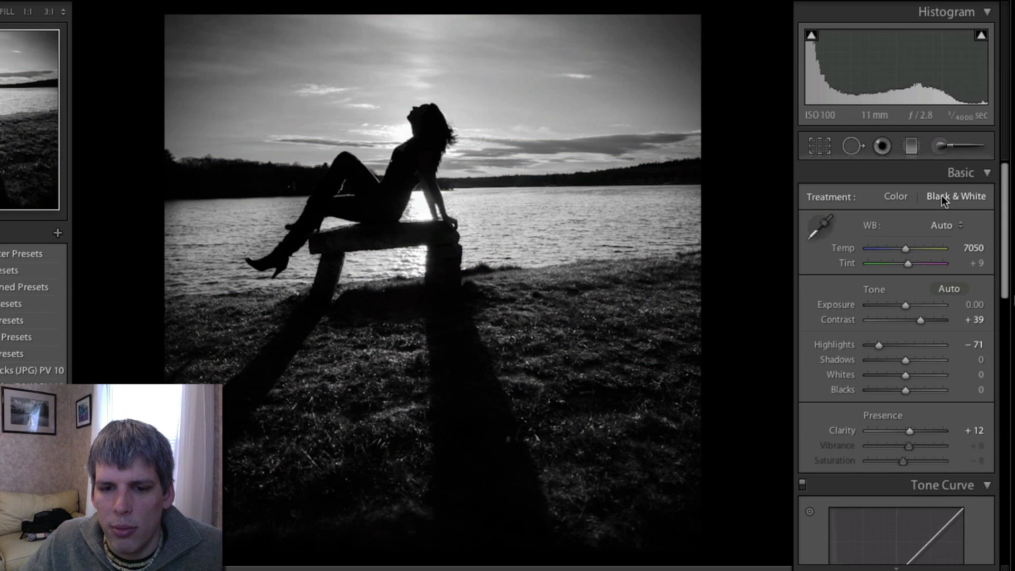
- Set Contrast to +50 and Clarity to -6, then switch the treatment back to Color
drag(922, 324, 926, 322)
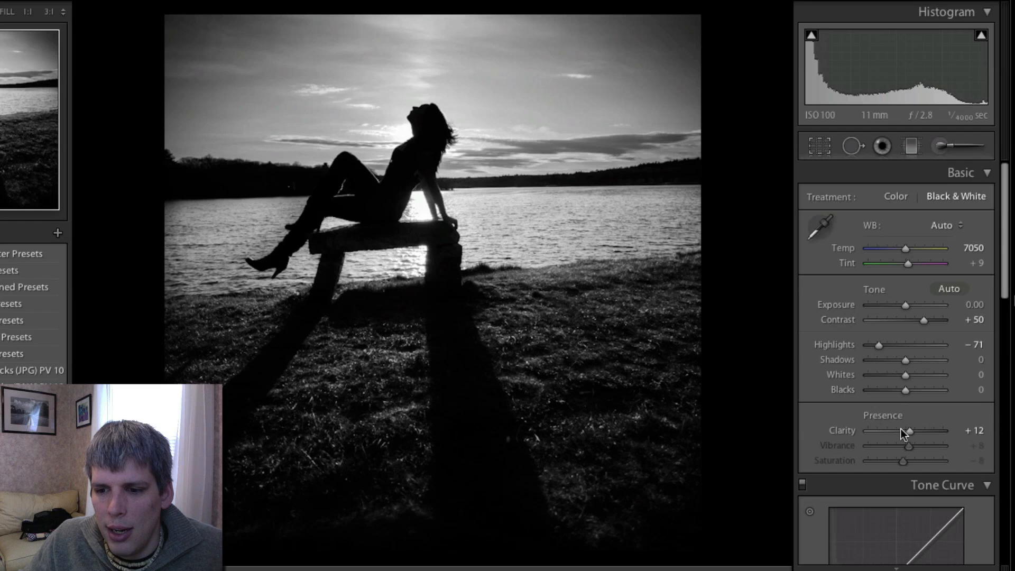
drag(906, 436, 899, 438)
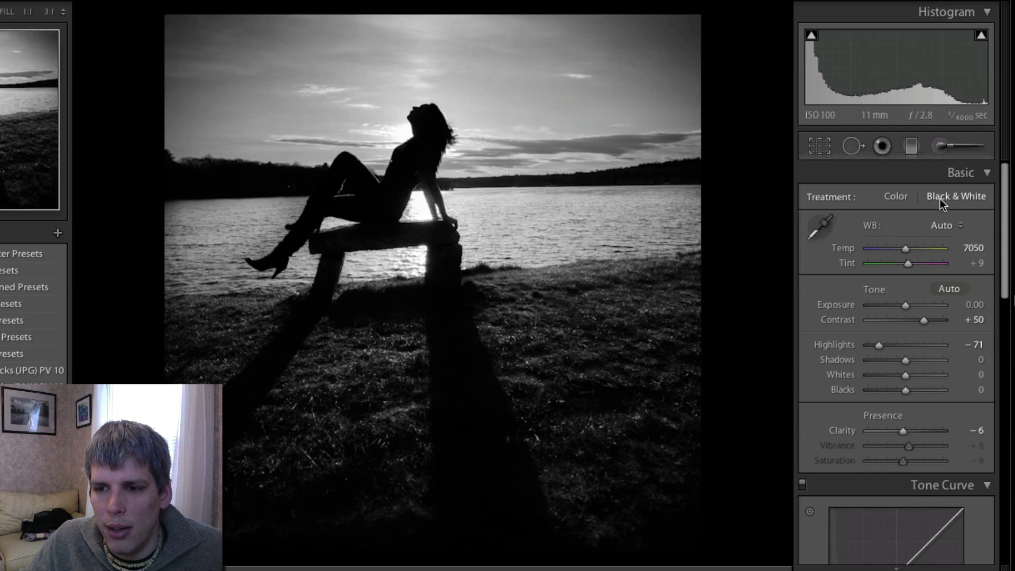
click(898, 198)
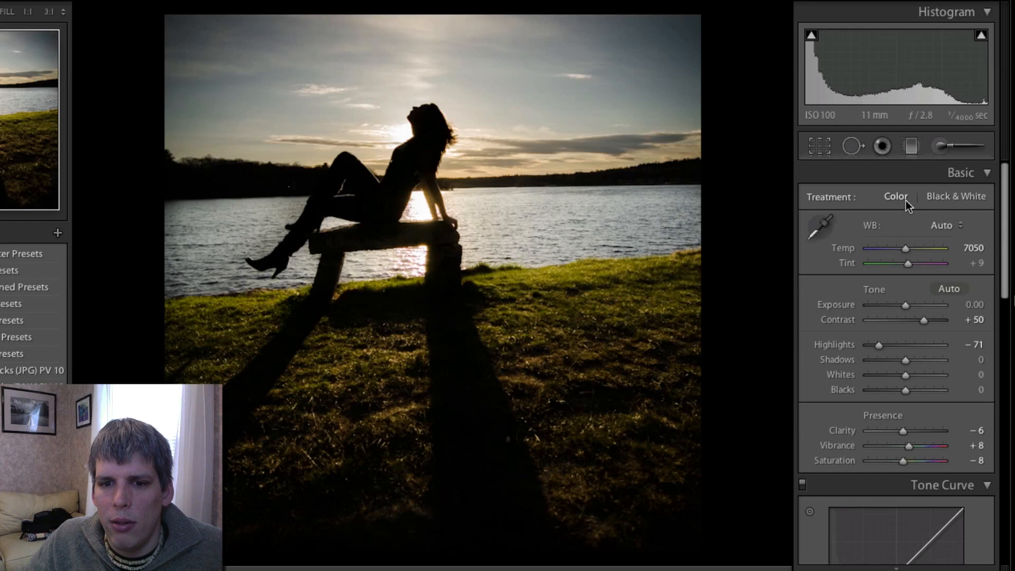